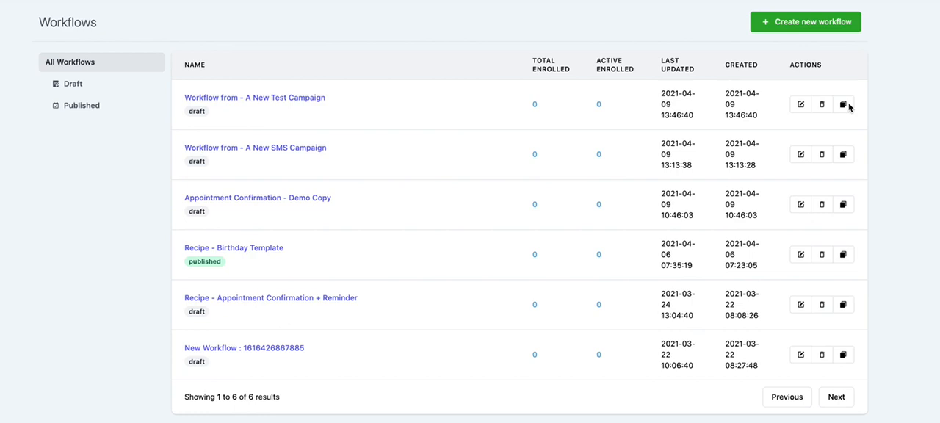
Review the new-workflow templates, including the campaigns available for import, and return to the workflows list
left_click(821, 30)
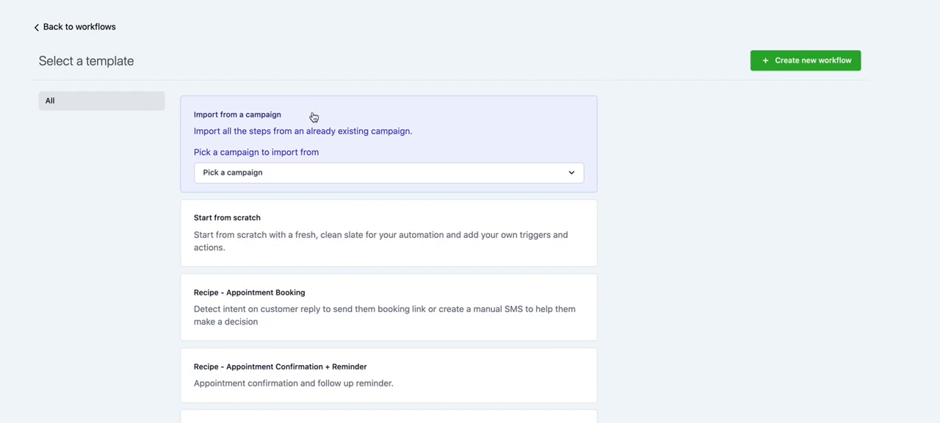
left_click(270, 174)
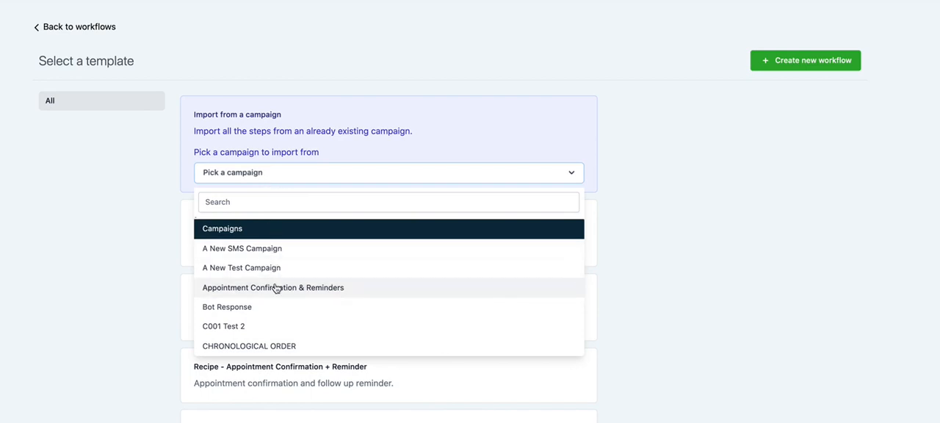
left_click(163, 206)
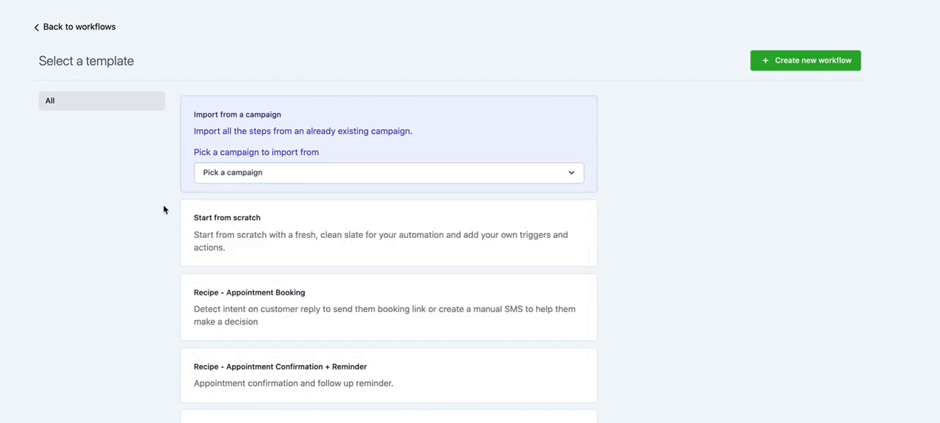
left_click(263, 244)
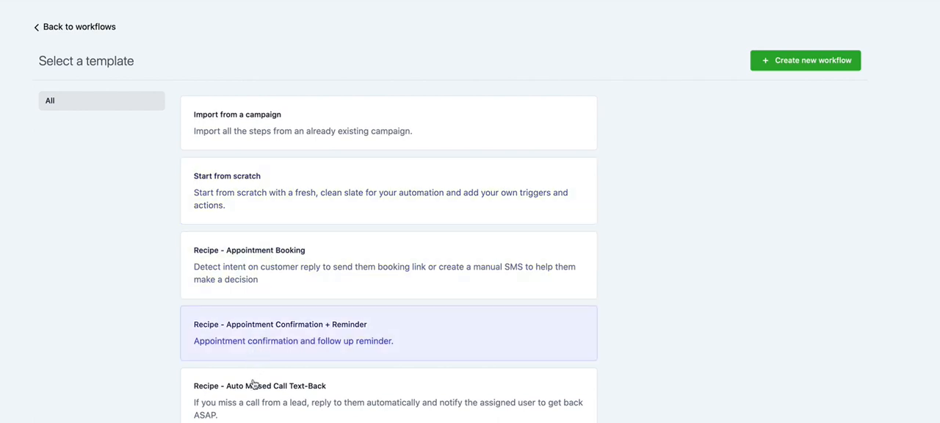
scroll(205, 334, "down", 5)
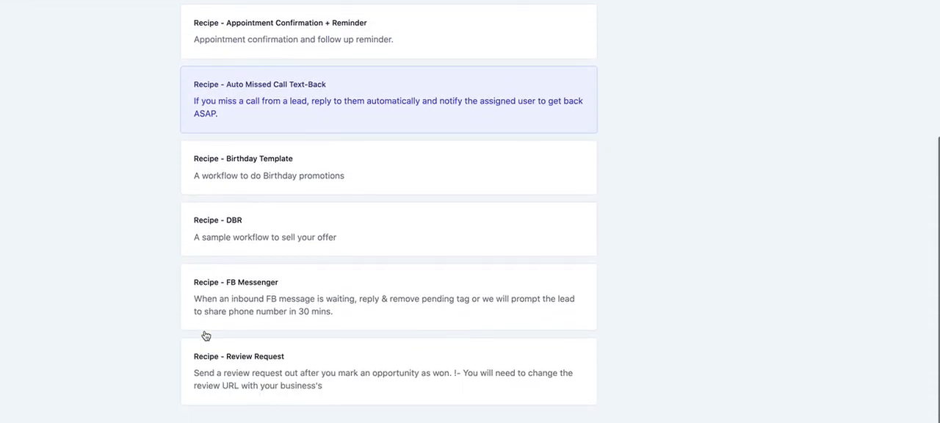
scroll(205, 335, "up", 5)
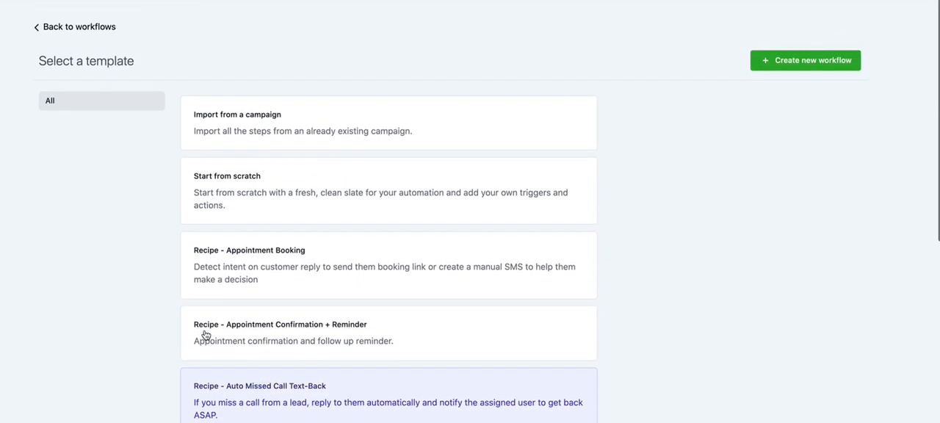
left_click(244, 204)
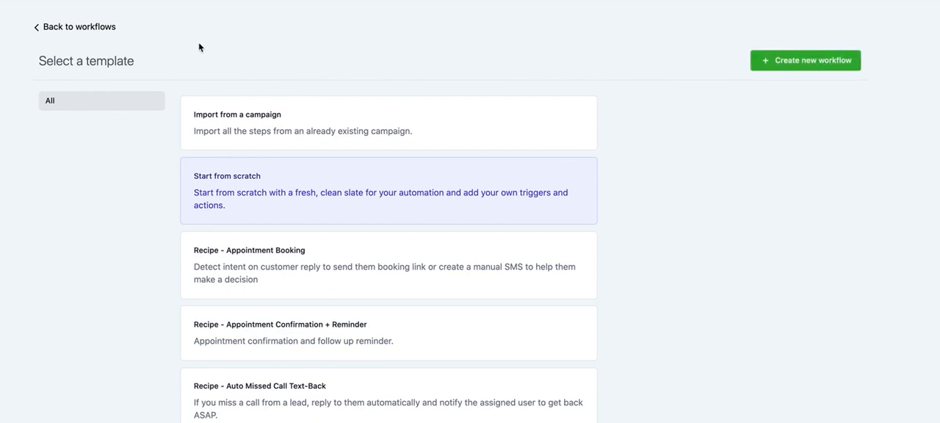
left_click(96, 29)
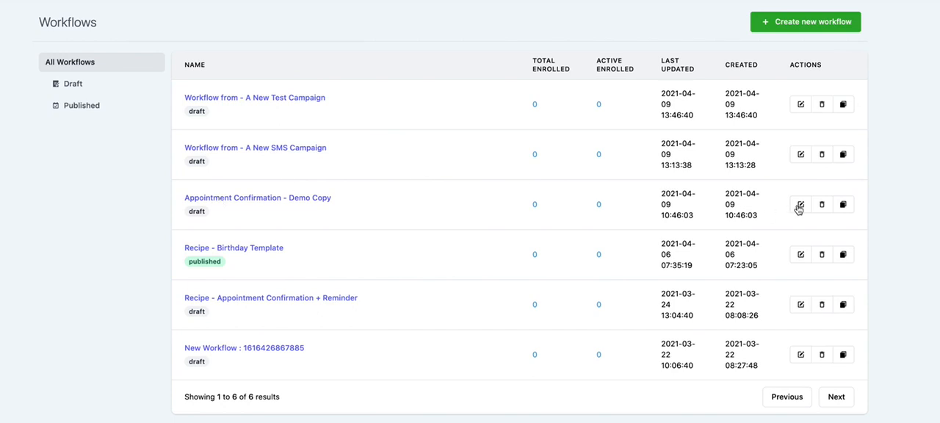
Open the "Appointment Confirmation - Demo Copy" workflow and look over its triggers and actions
left_click(307, 198)
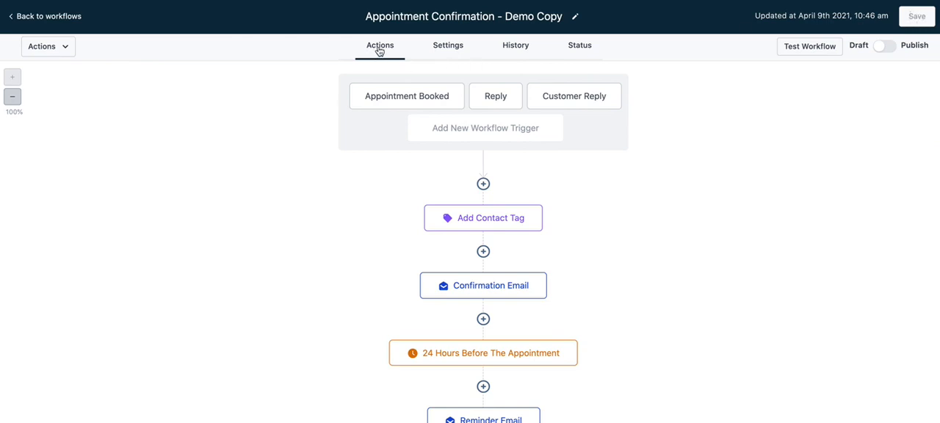
scroll(381, 214, "down", 2)
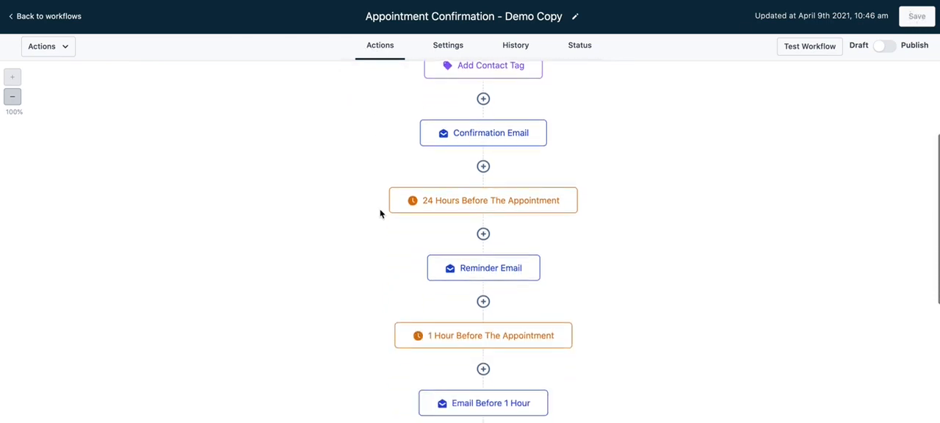
scroll(380, 214, "down", 2)
scroll(380, 214, "up", 4)
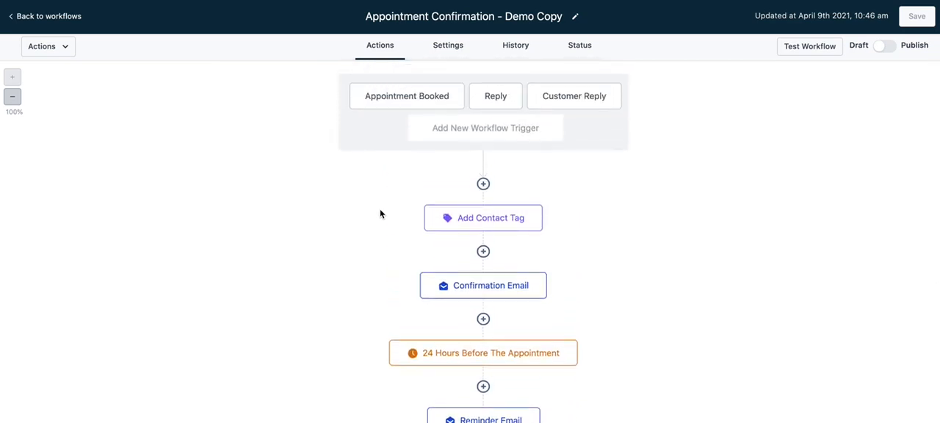
Check the workflow's general settings, action history and current status, and return to its action sequence
left_click(451, 50)
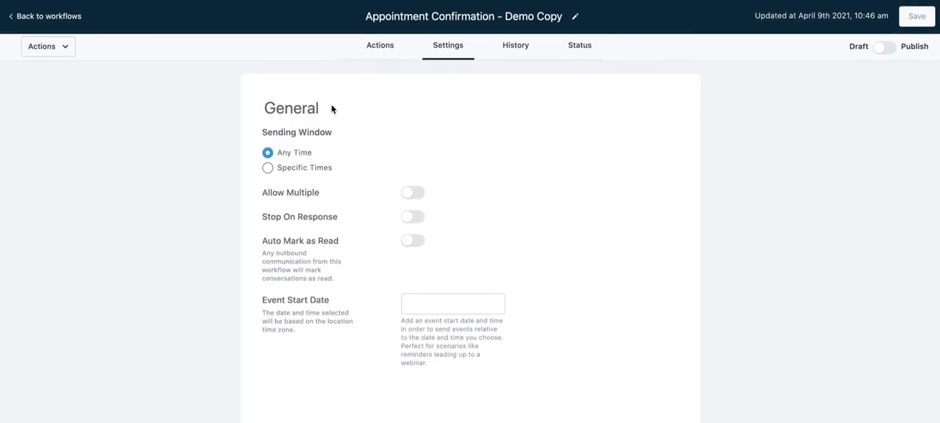
left_click(515, 53)
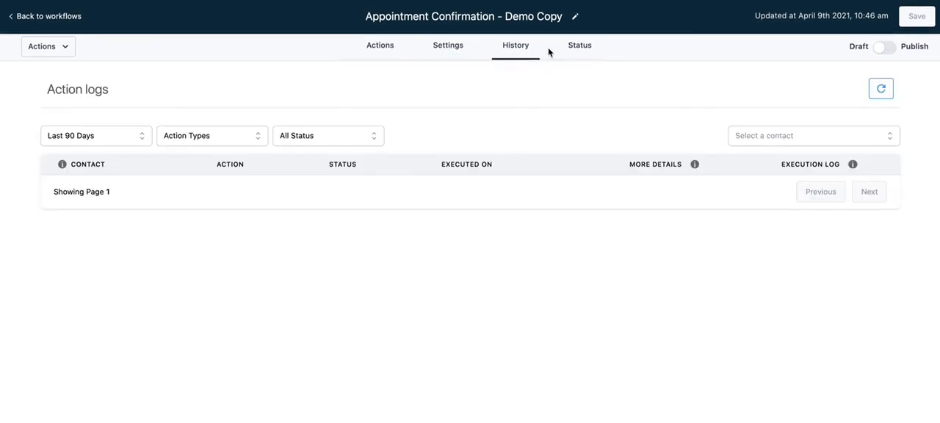
left_click(575, 51)
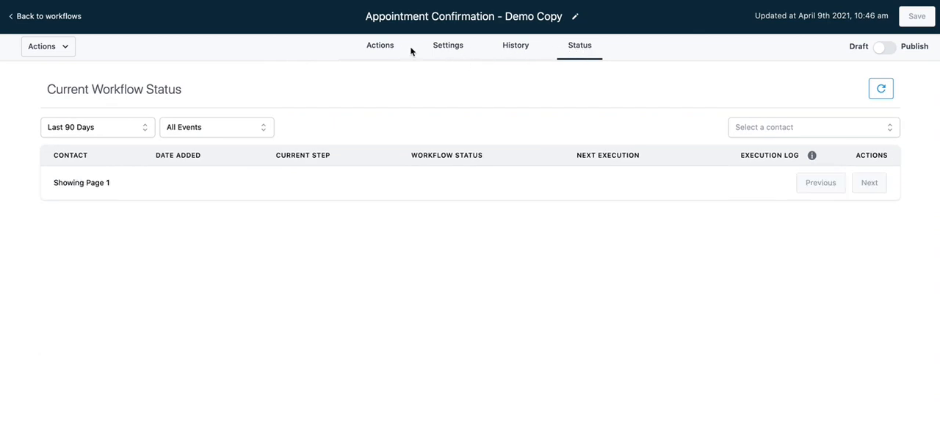
left_click(384, 48)
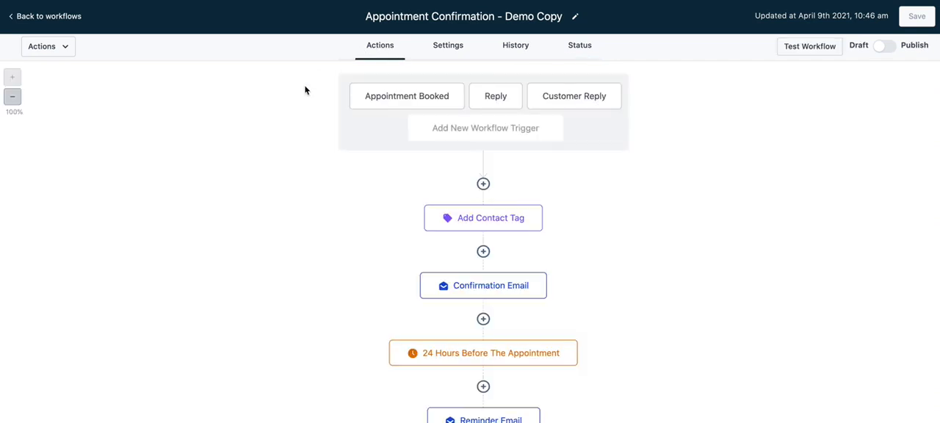
Examine the order of the workflow's contact tag, email and wait actions beneath its triggers
scroll(305, 84, "down", 5)
scroll(304, 85, "up", 5)
scroll(344, 171, "down", 5)
scroll(344, 169, "up", 5)
scroll(424, 202, "down", 1)
scroll(424, 201, "down", 4)
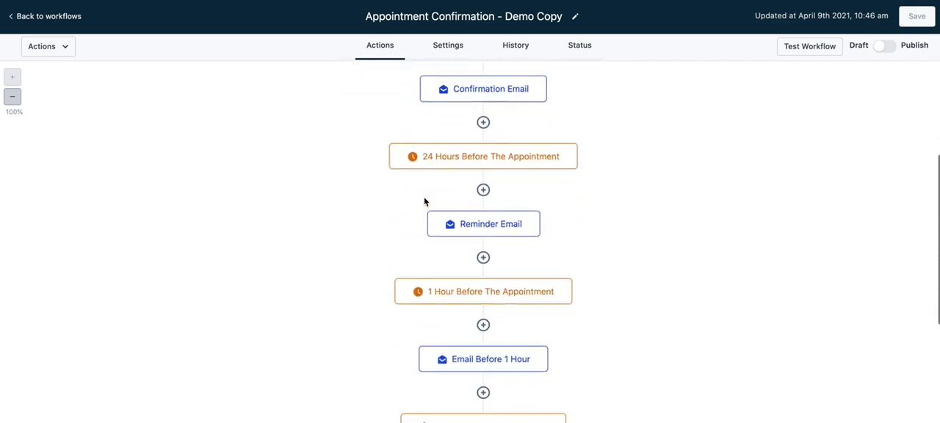
scroll(424, 201, "up", 5)
Inspect the filters of the Appointment Booked, Reply and Customer Reply triggers, leaving each without changes
left_click(426, 96)
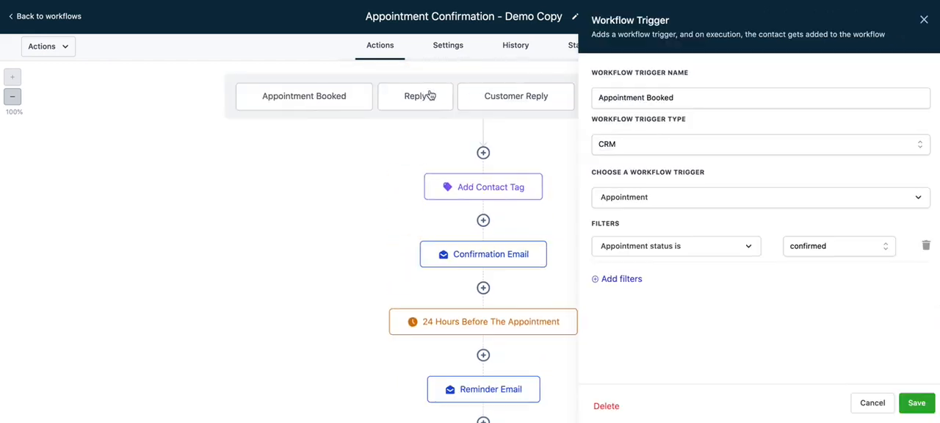
left_click(873, 405)
left_click(497, 100)
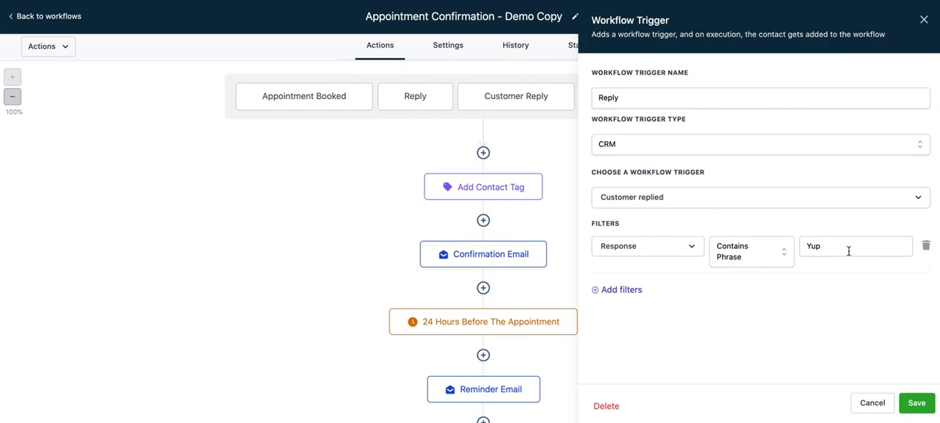
left_click(869, 412)
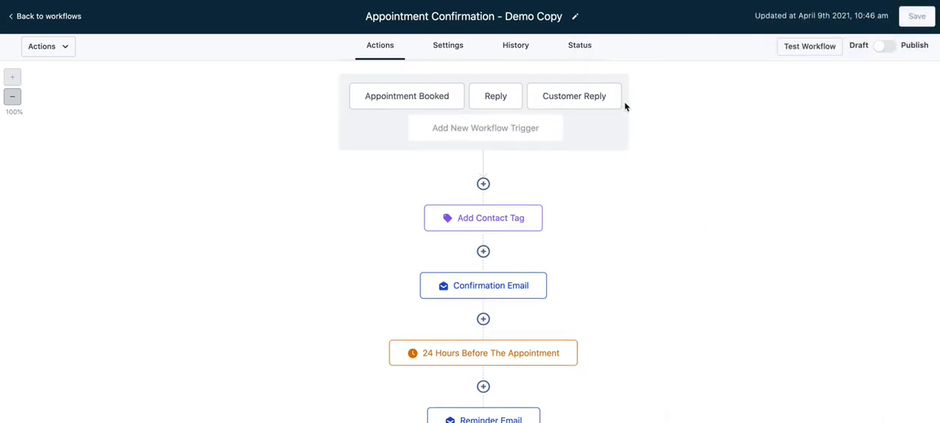
left_click(599, 106)
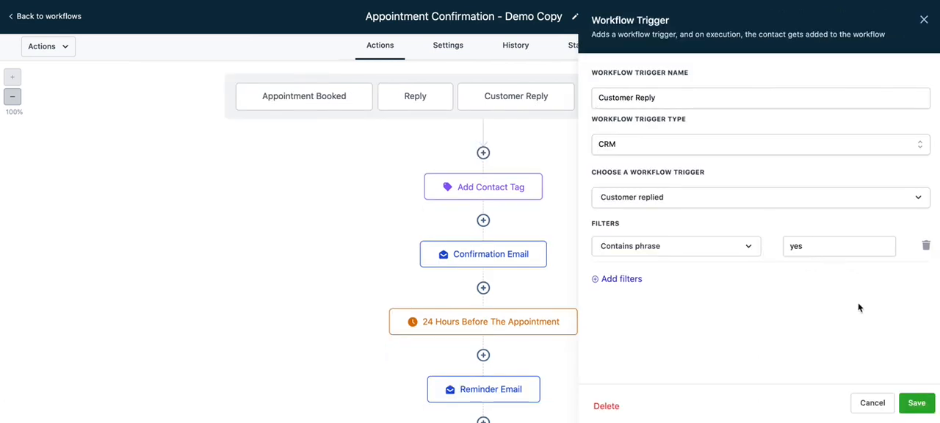
left_click(873, 404)
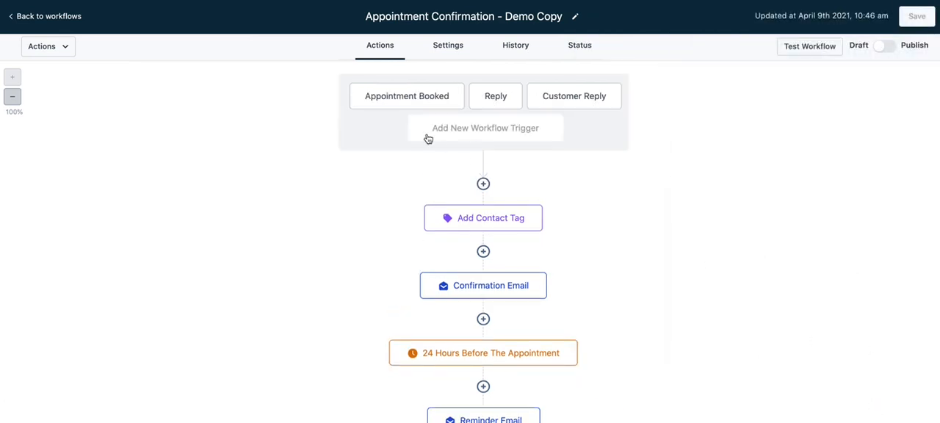
Browse the actions that can be inserted between Add Contact Tag and Confirmation Email, down to the Conditions and workflow group
scroll(340, 203, "down", 4)
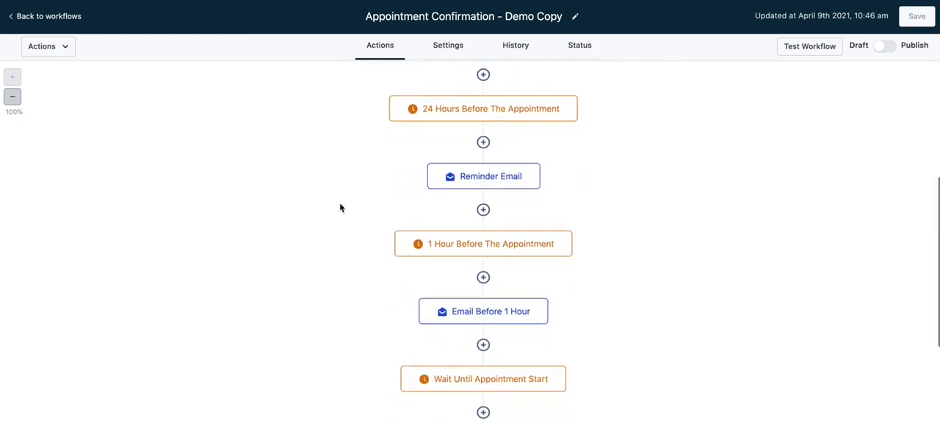
scroll(339, 203, "up", 4)
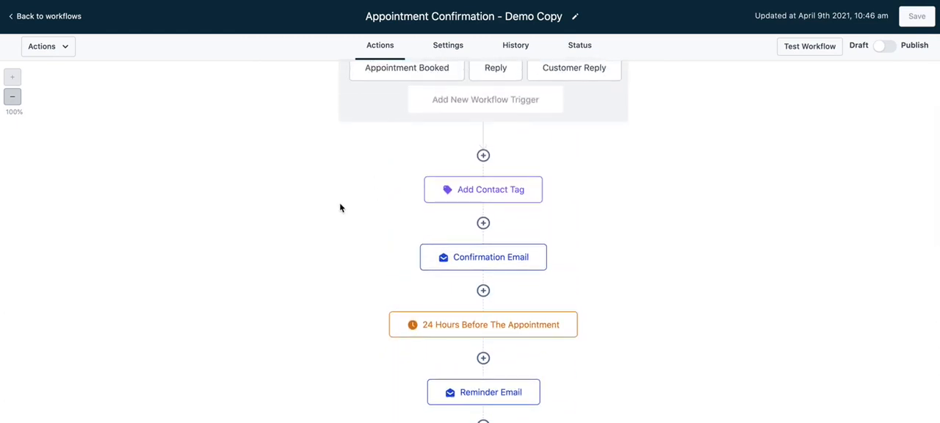
scroll(339, 204, "down", 2)
scroll(340, 208, "down", 1)
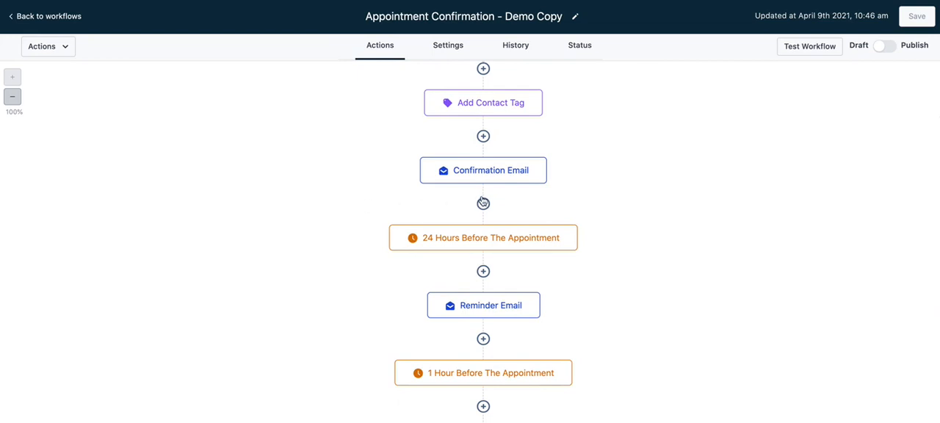
left_click(483, 137)
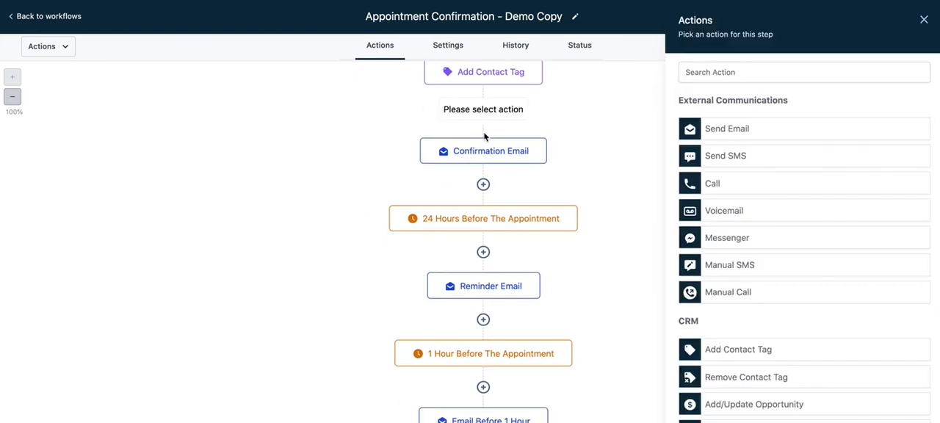
scroll(757, 121, "down", 4)
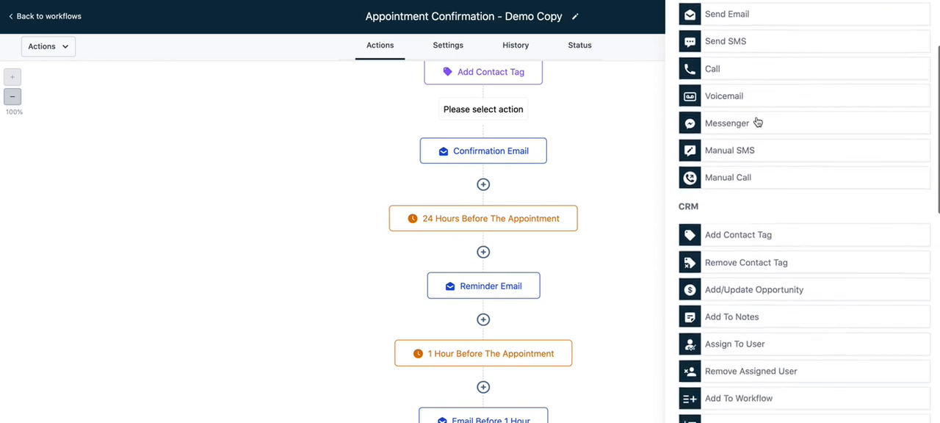
scroll(757, 120, "up", 4)
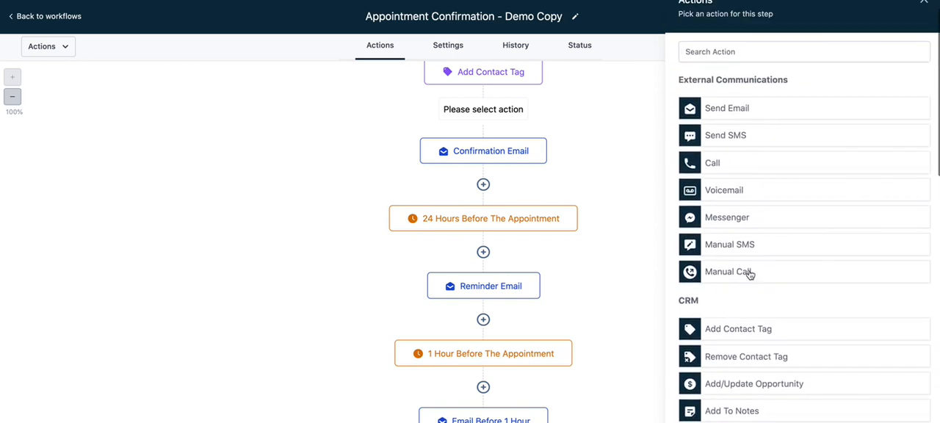
scroll(750, 273, "down", 1)
scroll(750, 275, "down", 4)
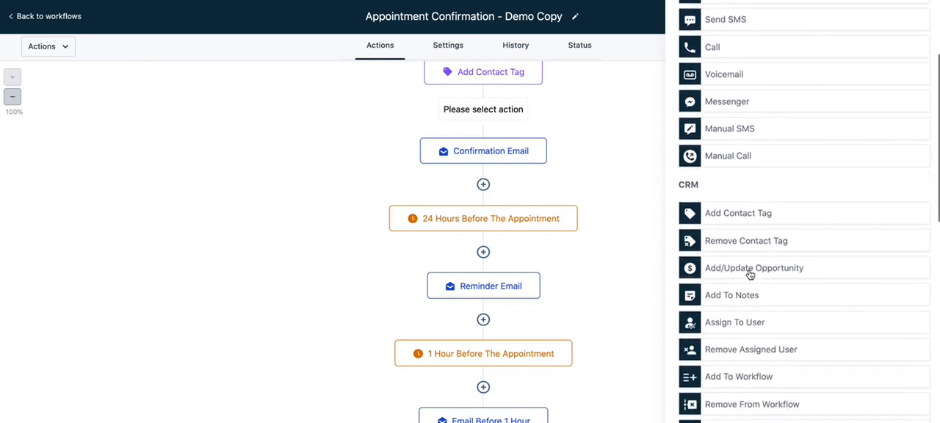
scroll(750, 275, "down", 8)
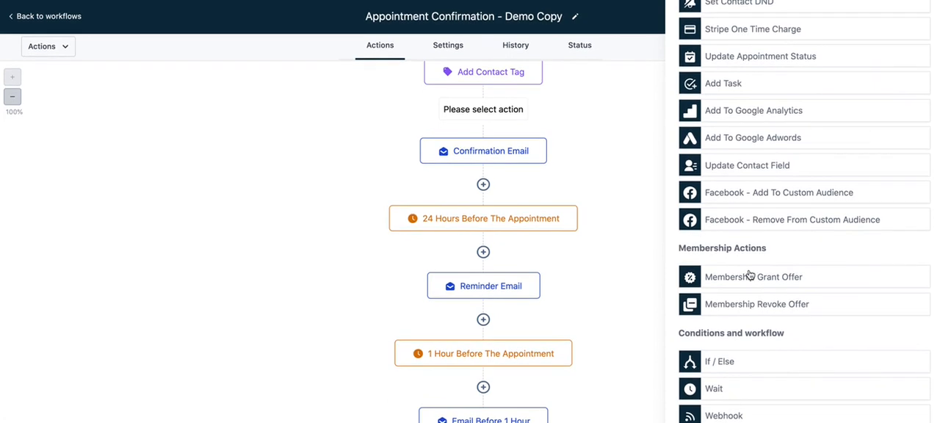
Start an If / Else condition before the Confirmation Email and browse the Contact Details fields it can test
left_click(739, 371)
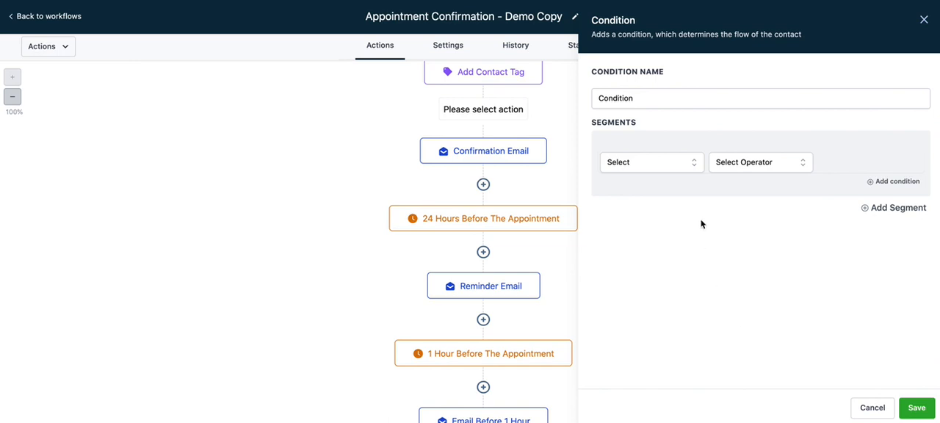
left_click(666, 163)
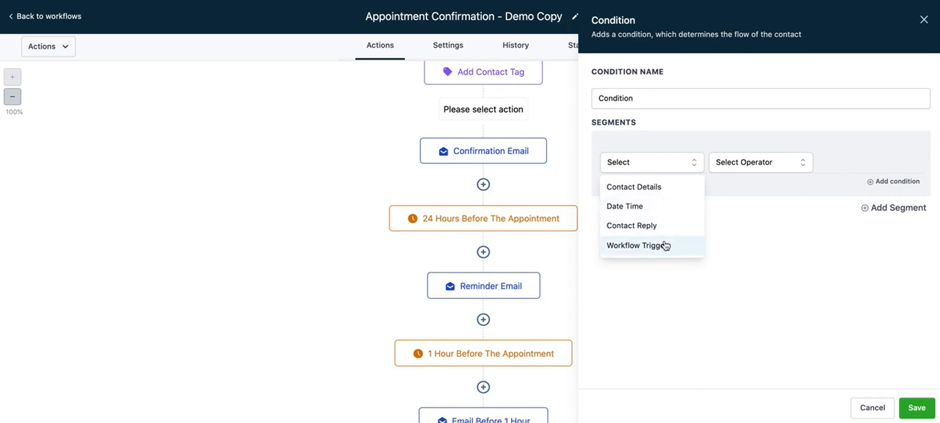
left_click(667, 189)
scroll(676, 269, "down", 2)
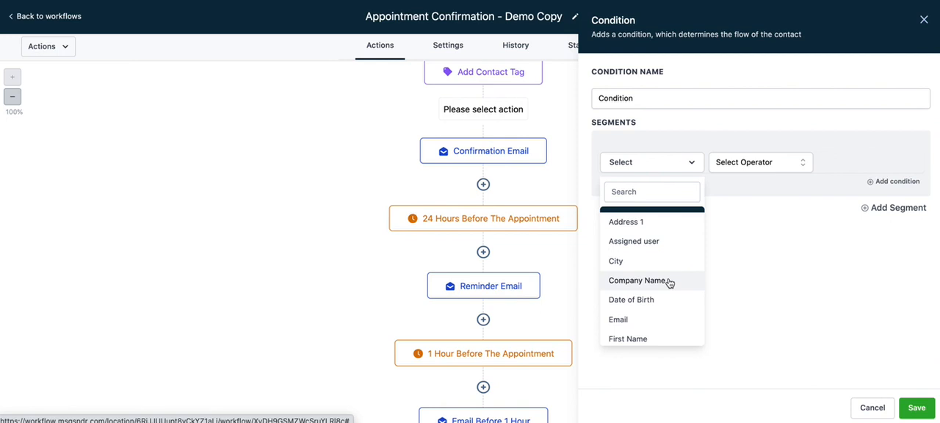
scroll(669, 283, "down", 4)
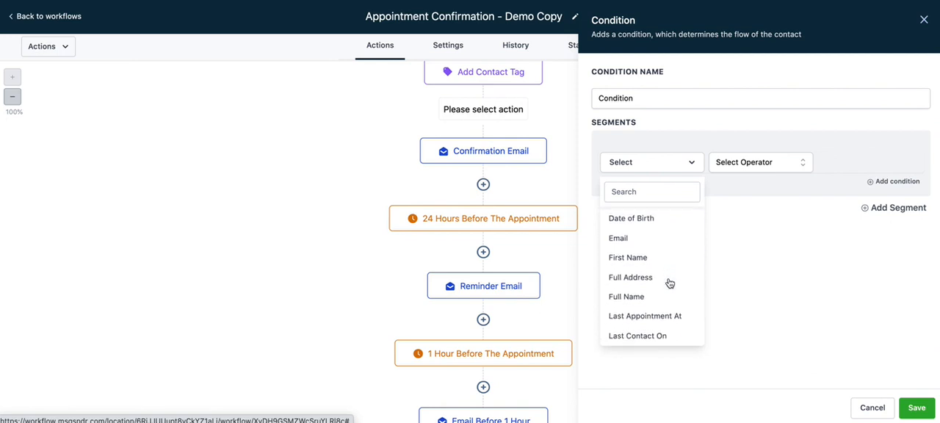
scroll(669, 283, "down", 4)
scroll(669, 281, "up", 7)
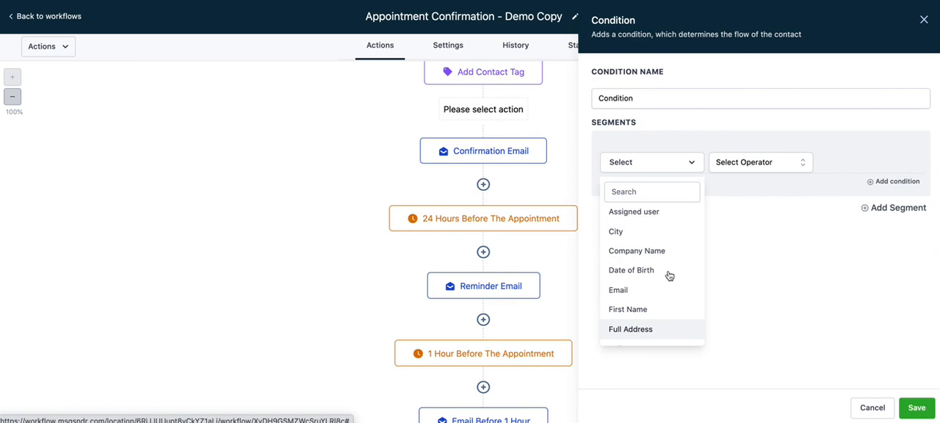
left_click(649, 168)
left_click(648, 169)
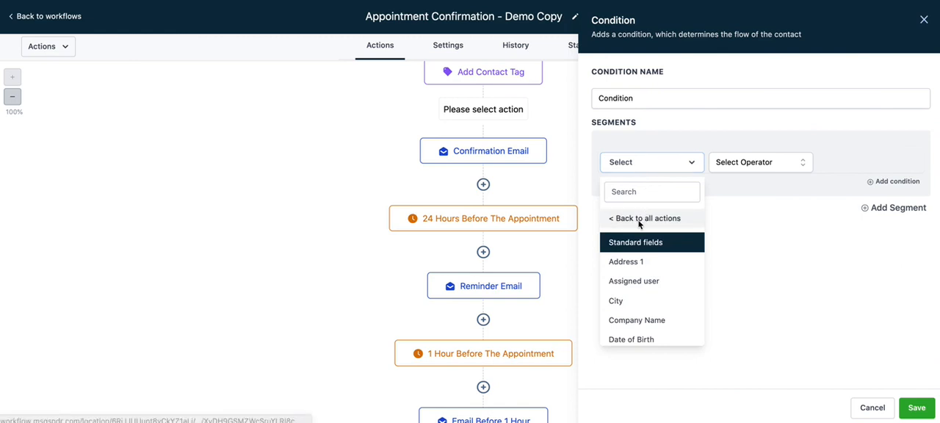
View the condition's Date Time options and discard the new condition without saving it
left_click(640, 218)
left_click(652, 167)
left_click(646, 207)
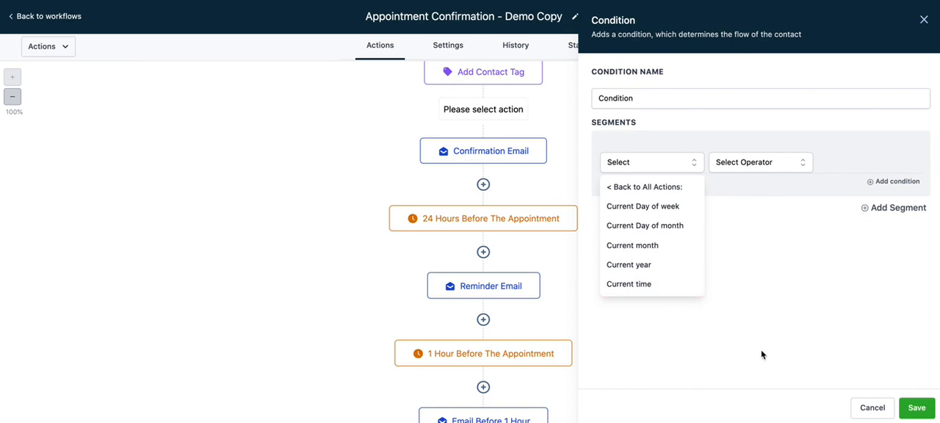
left_click(871, 412)
scroll(731, 346, "down", 5)
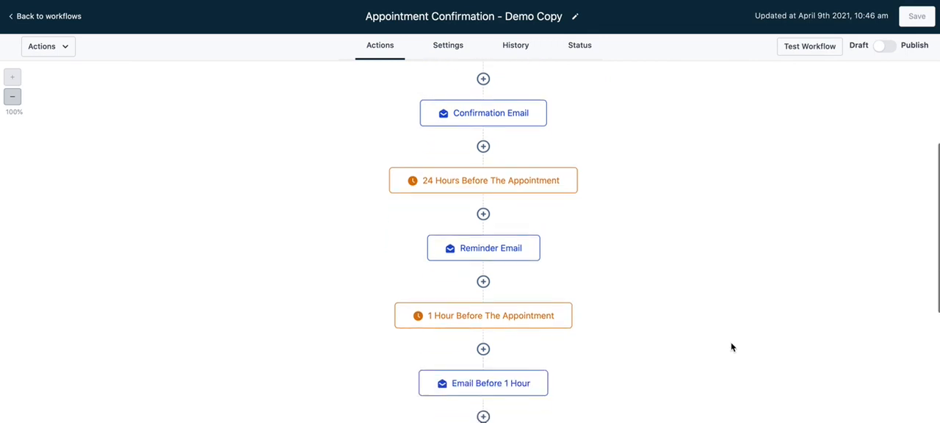
scroll(730, 346, "up", 6)
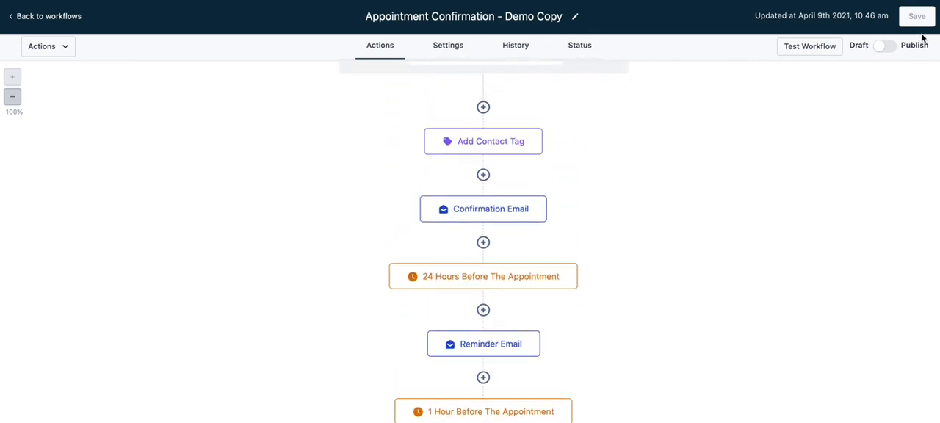